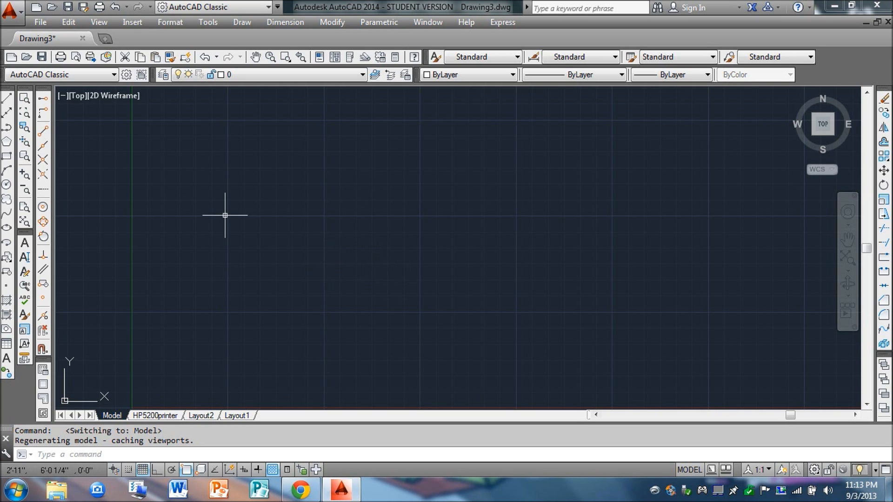
# Step: Draw a horizontal line about 9'-4" long across the middle of the drawing area with Ortho turned on
pyautogui.click(7, 99)
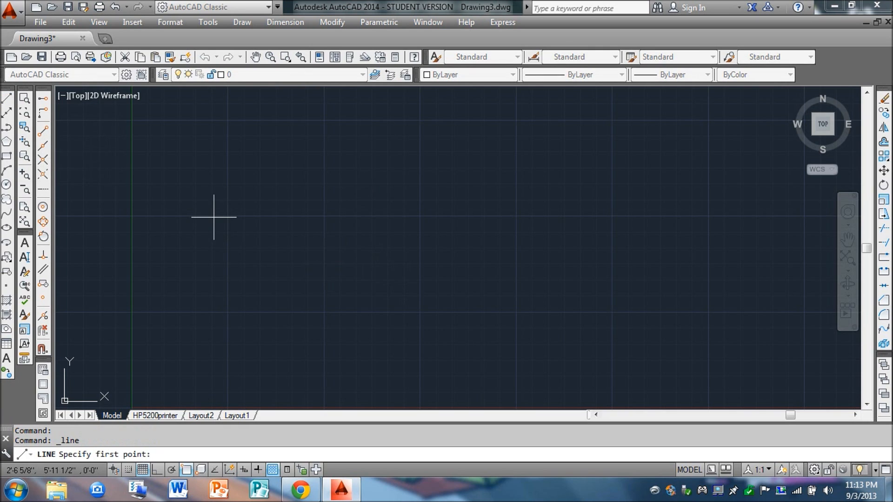
pyautogui.click(264, 249)
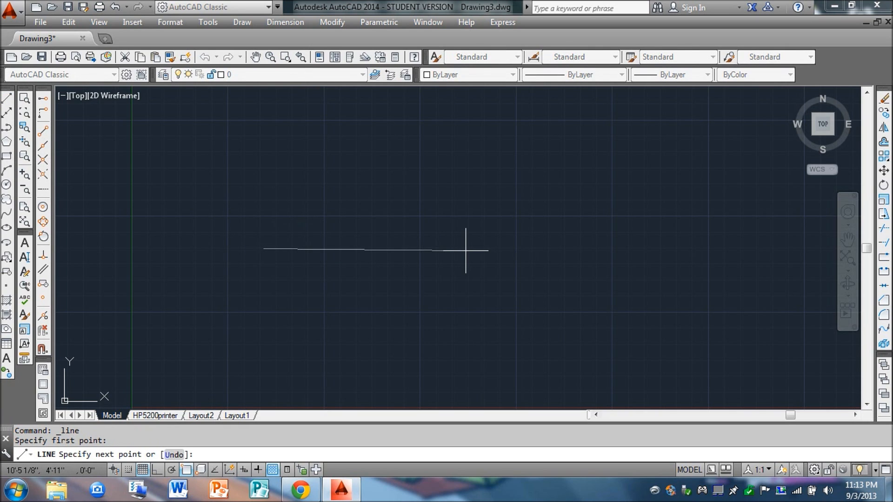
pyautogui.press('F8')
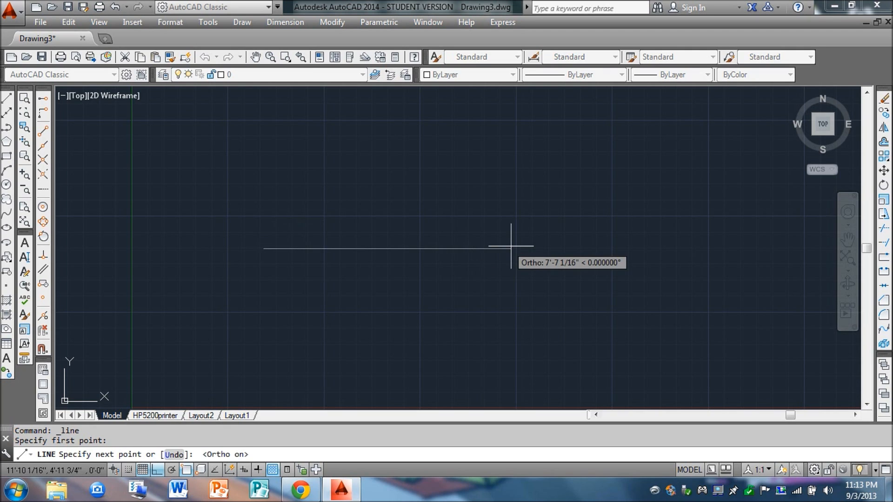
pyautogui.click(562, 251)
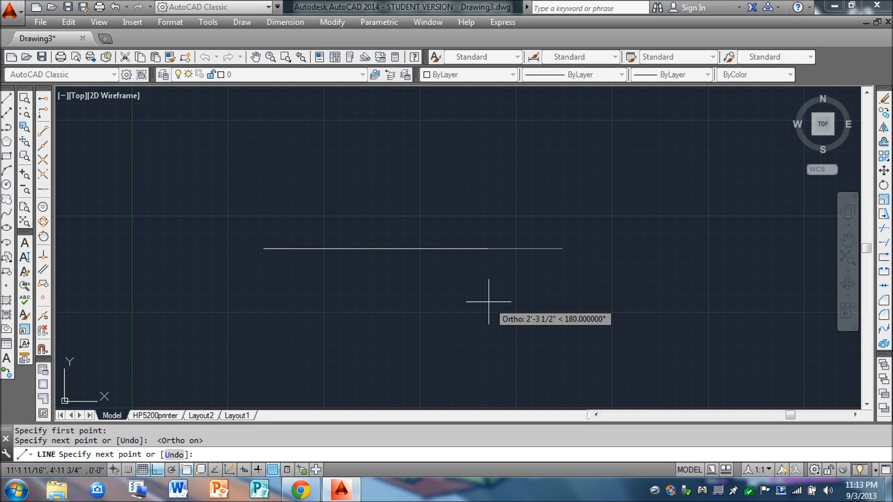
pyautogui.press('Return')
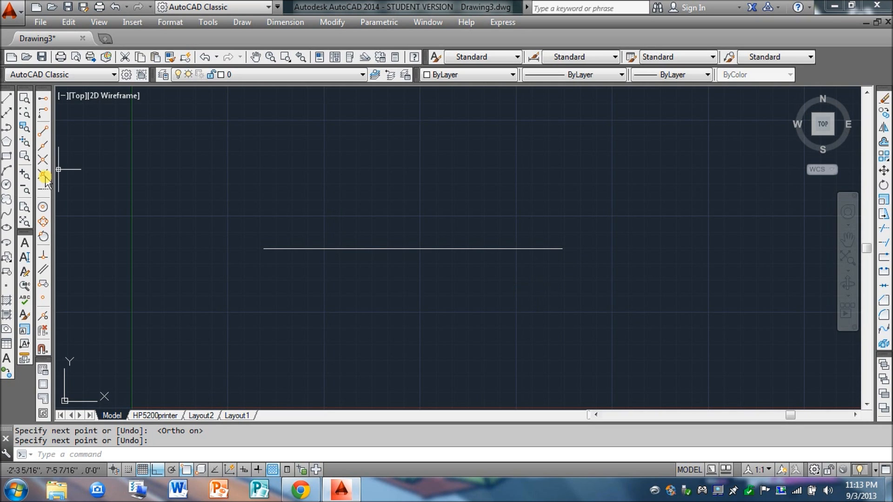
# Step: Draw a circle centred on the line's right endpoint with a radius of about 3'-0"
pyautogui.click(5, 184)
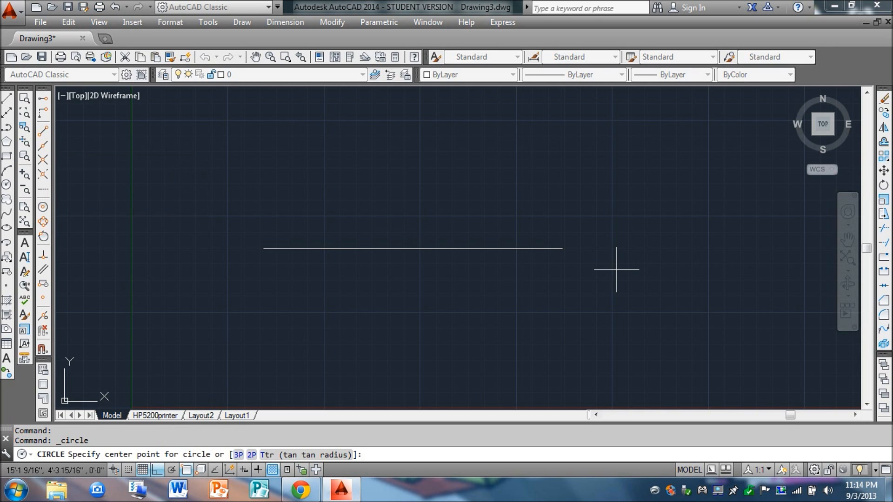
pyautogui.click(562, 249)
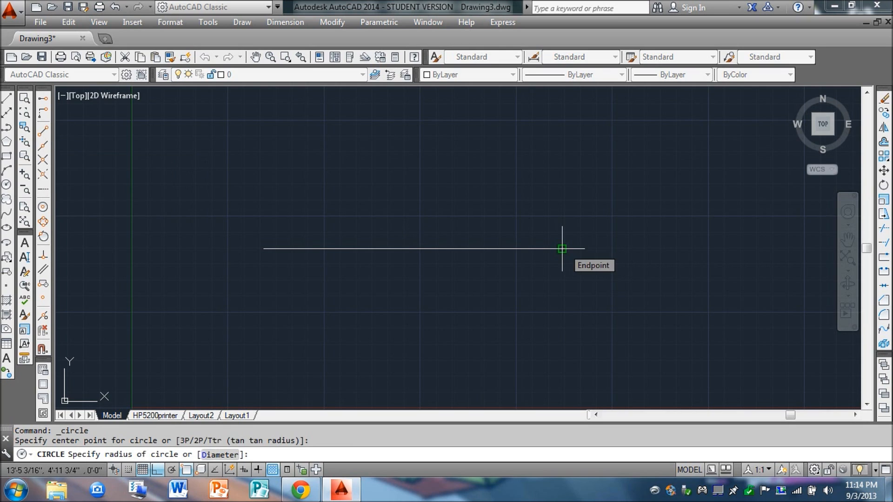
pyautogui.click(562, 249)
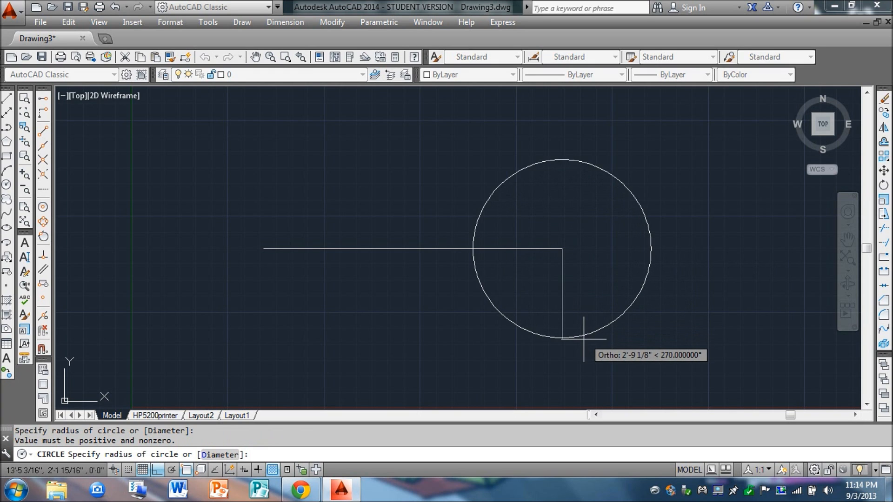
pyautogui.click(582, 345)
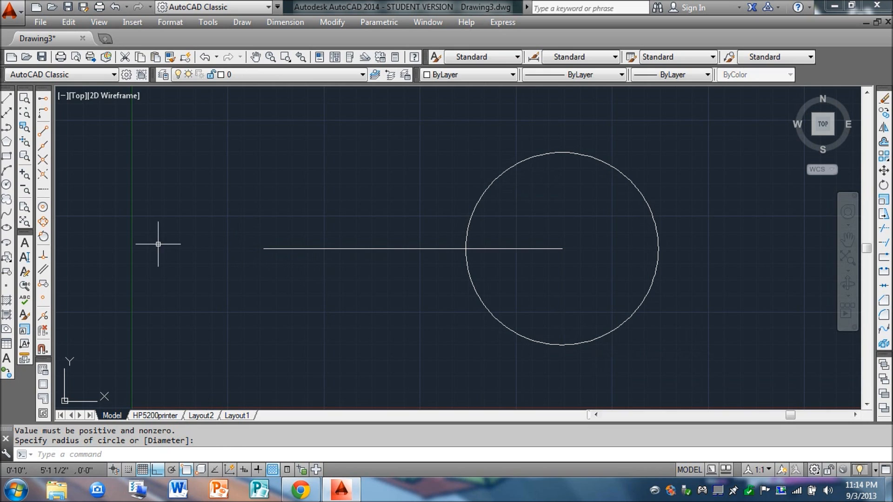
# Step: Draw a much smaller circle centred on the line's left endpoint, and delete the connecting line
pyautogui.click(6, 185)
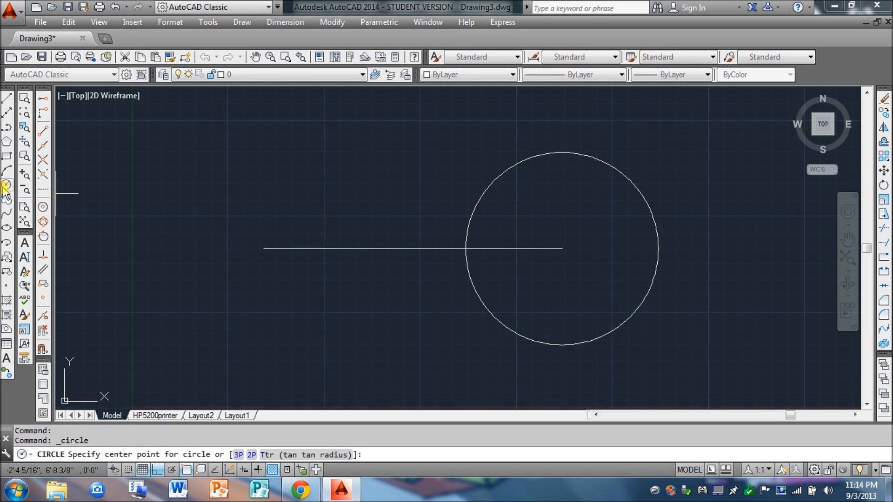
pyautogui.click(264, 249)
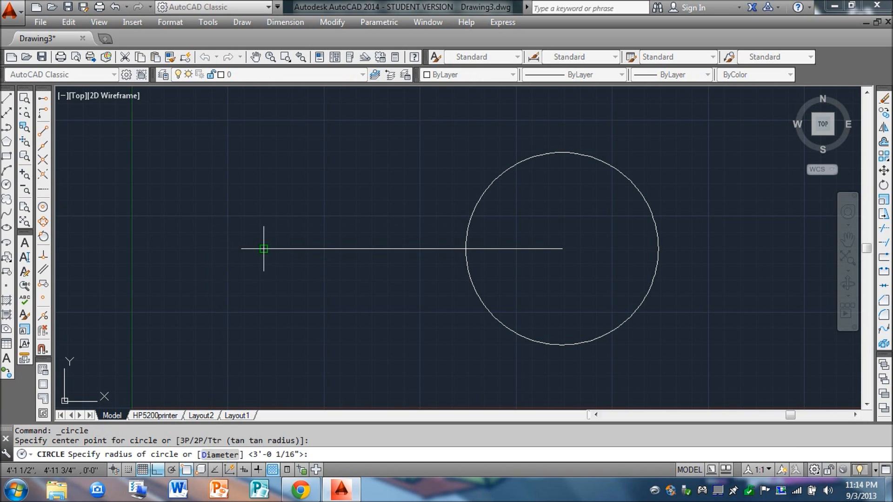
pyautogui.click(256, 274)
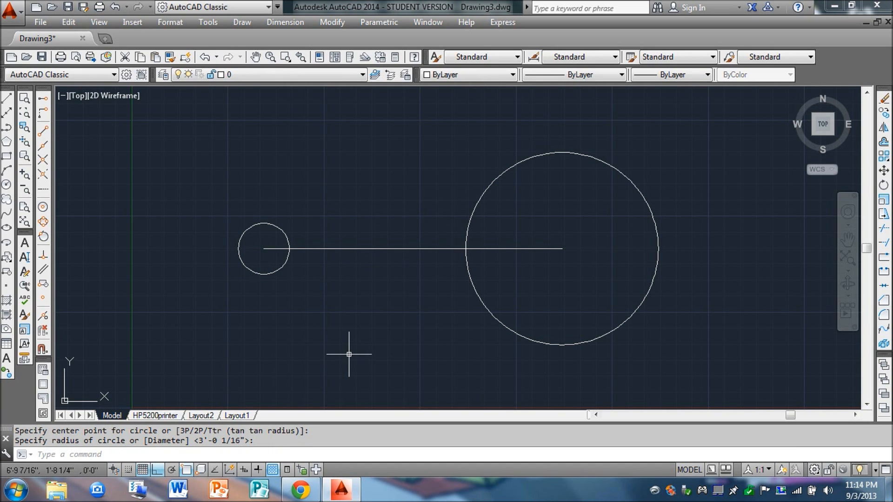
pyautogui.click(342, 249)
pyautogui.press('Delete')
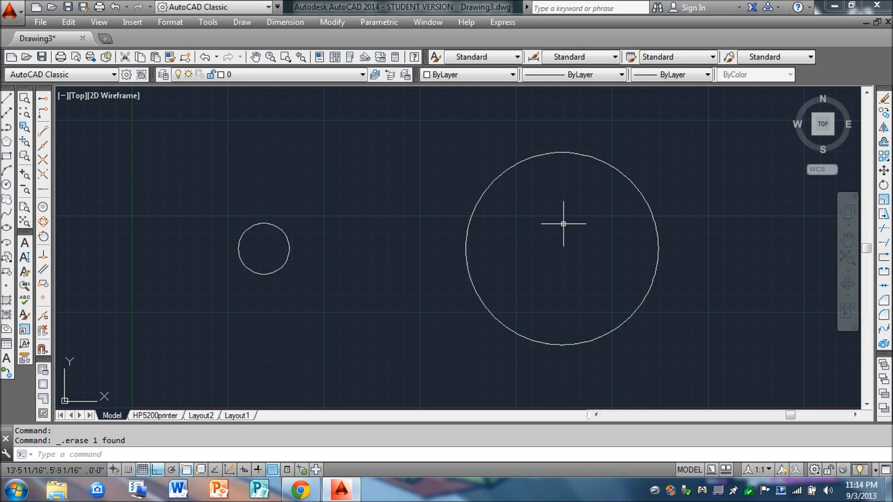
# Step: Draw a 5-sided polygon circumscribed about the large circle, centred on it, with a flat side touching the circle's top
pyautogui.click(6, 143)
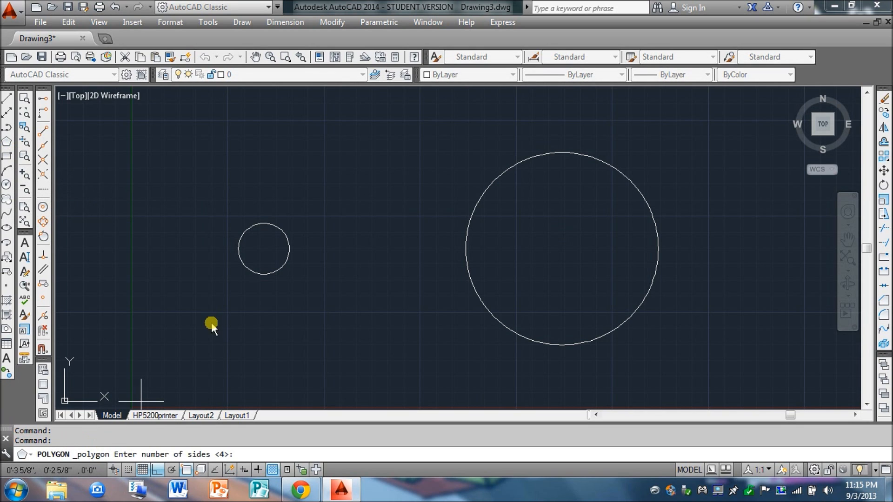
pyautogui.write('5')
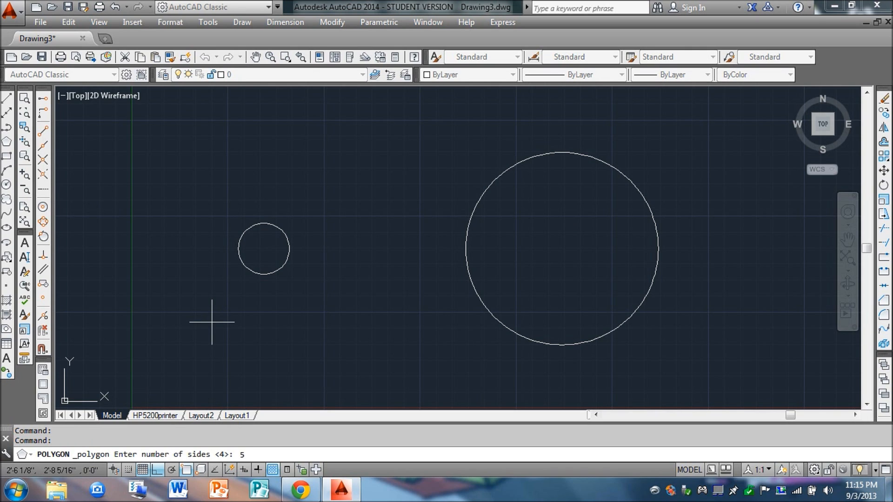
pyautogui.press('Return')
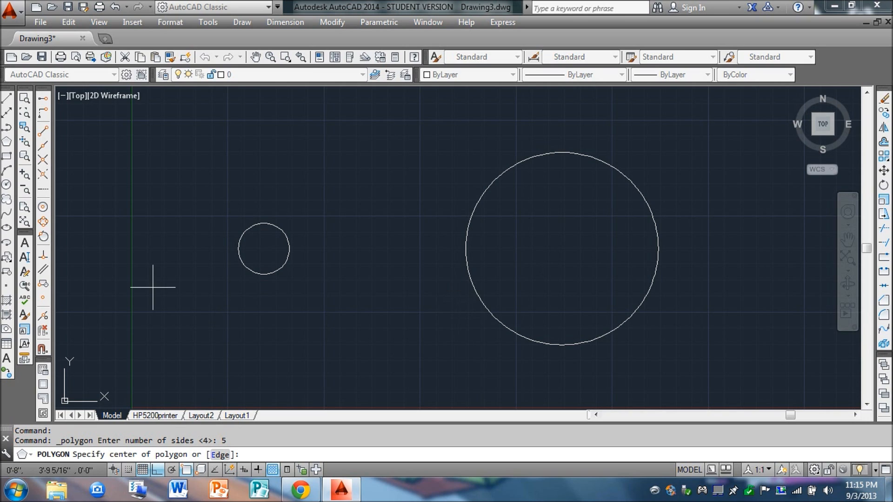
pyautogui.click(43, 207)
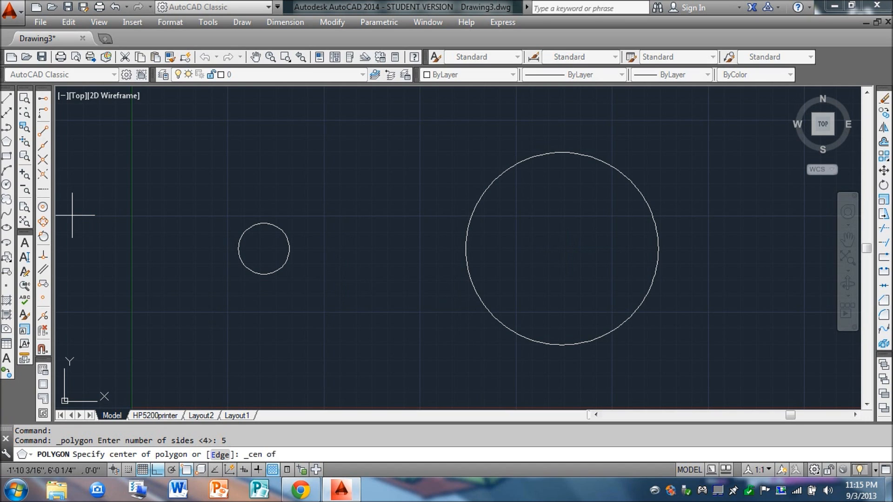
pyautogui.click(43, 207)
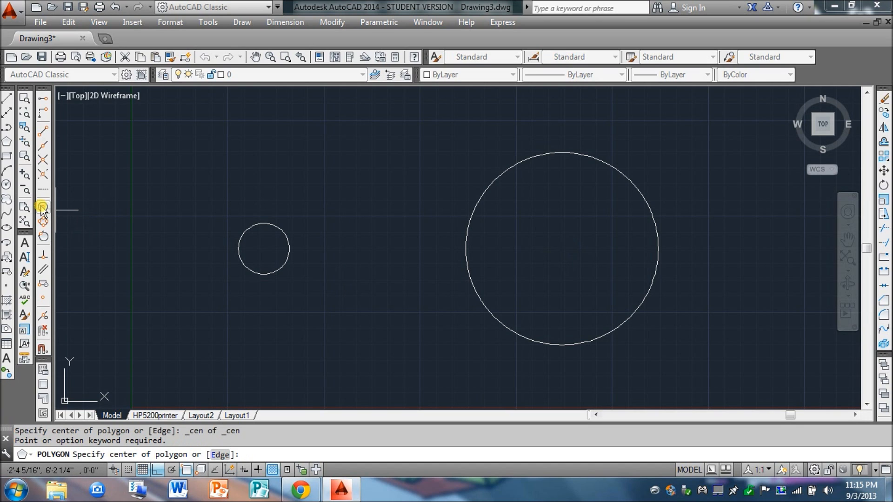
pyautogui.click(562, 247)
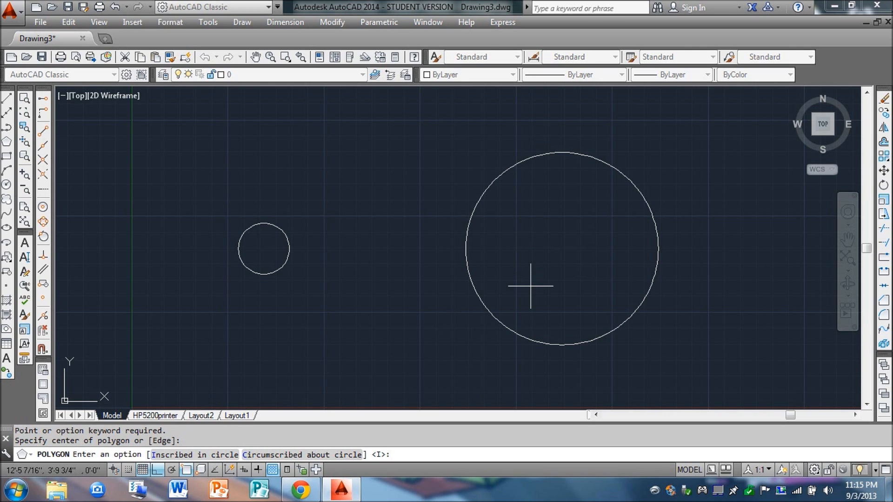
pyautogui.write('c')
pyautogui.press('Return')
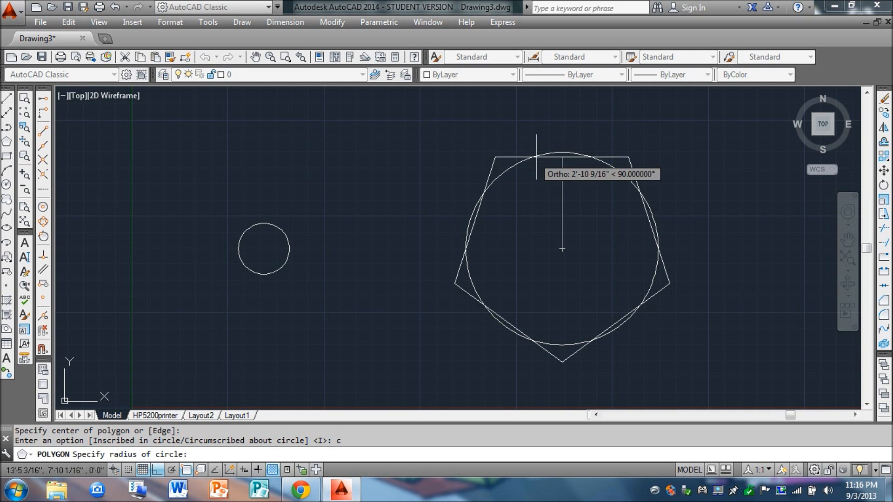
pyautogui.click(562, 152)
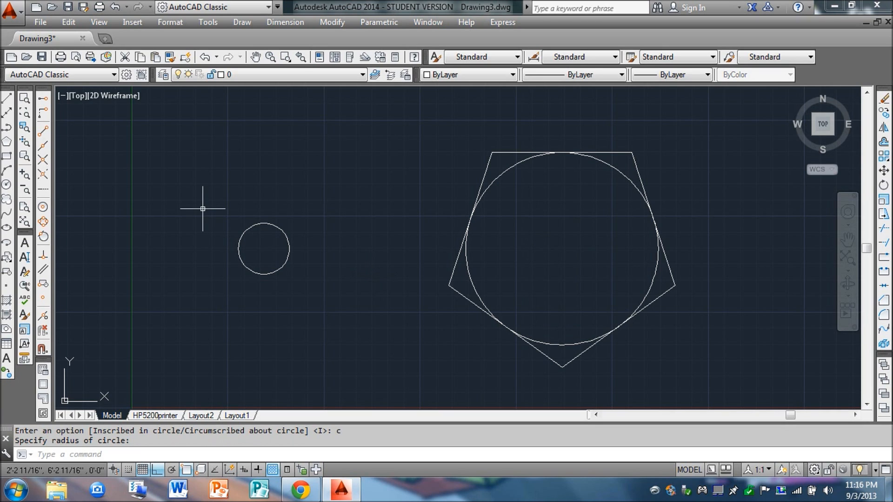
# Step: Draw a 5-sided polygon inscribed in the large circle, centred on it, with one vertex at the circle's top
pyautogui.click(6, 143)
pyautogui.write('5')
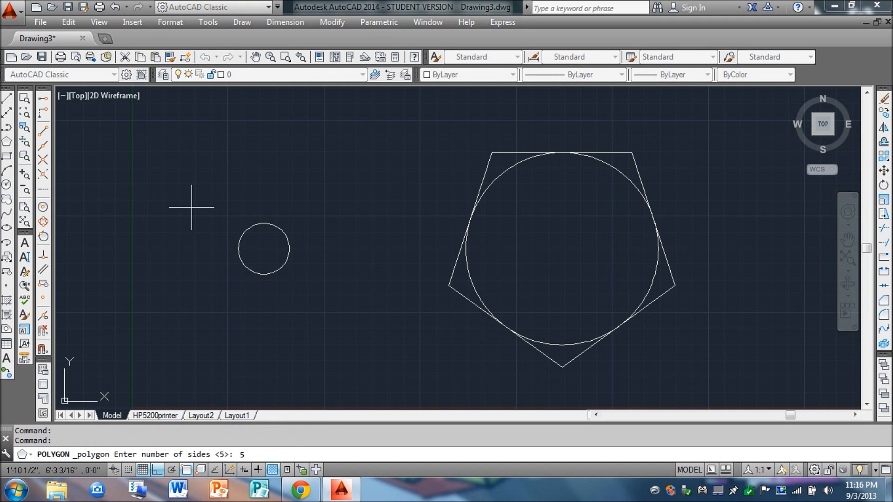
pyautogui.press('Return')
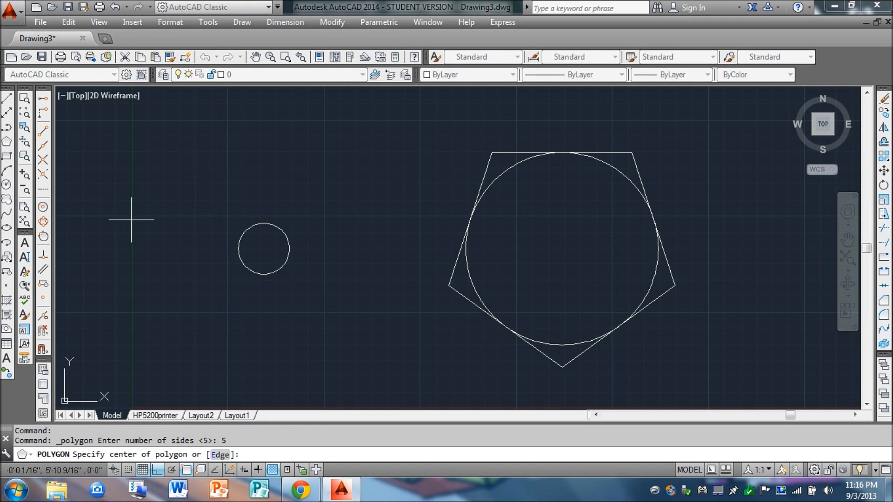
pyautogui.click(43, 209)
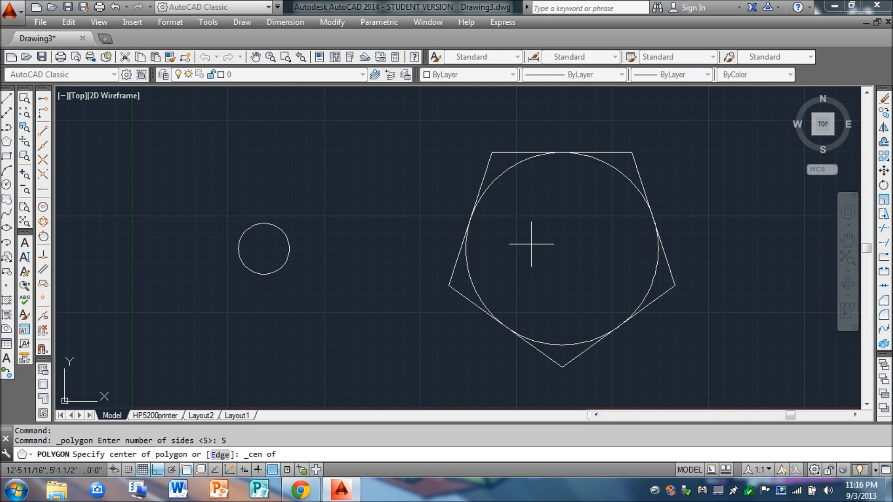
pyautogui.click(562, 249)
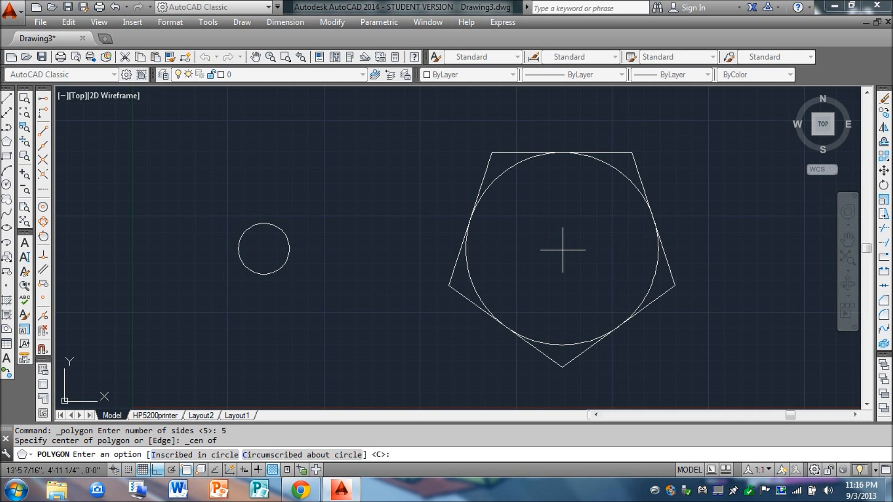
pyautogui.write('i')
pyautogui.press('Return')
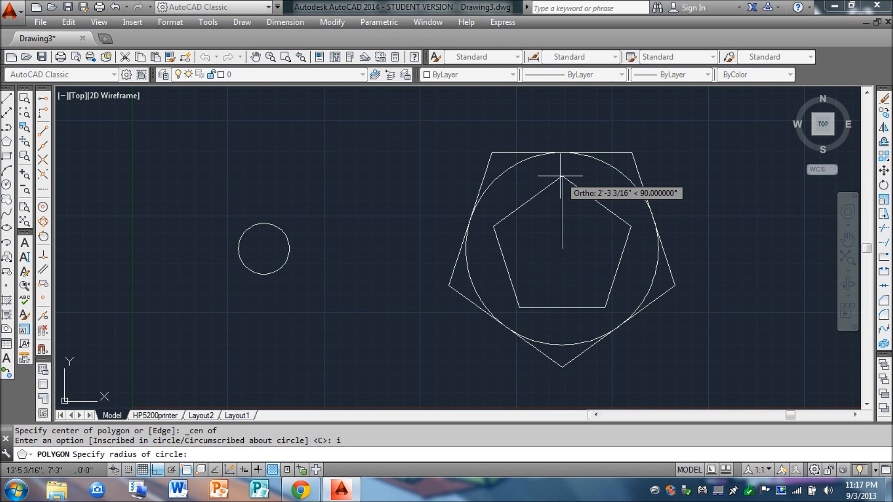
pyautogui.click(562, 152)
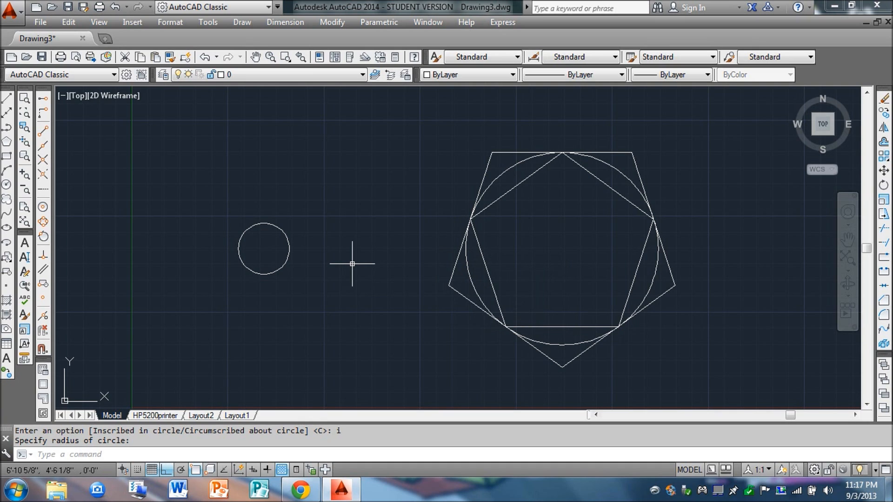
# Step: Draw a third 5-sided polygon with the Inscribed option from the large circle's centre, its vertex at the midpoint of the inscribed pentagon's bottom side
pyautogui.click(7, 142)
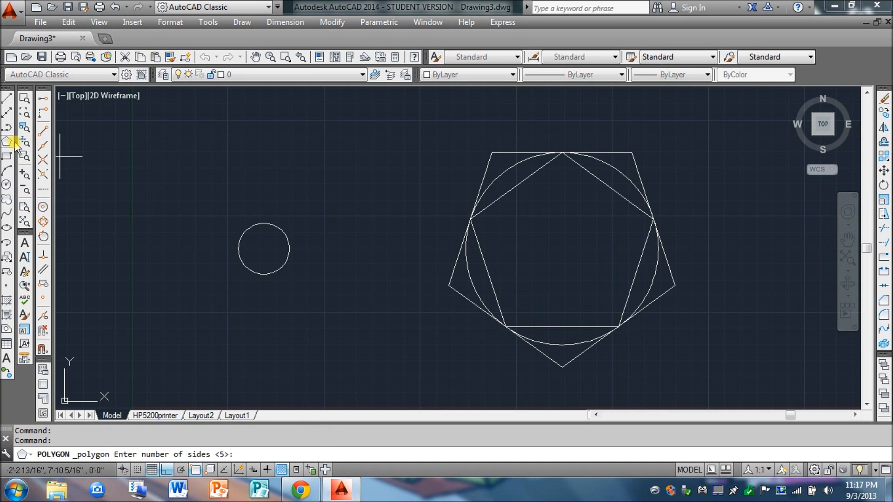
pyautogui.write('5')
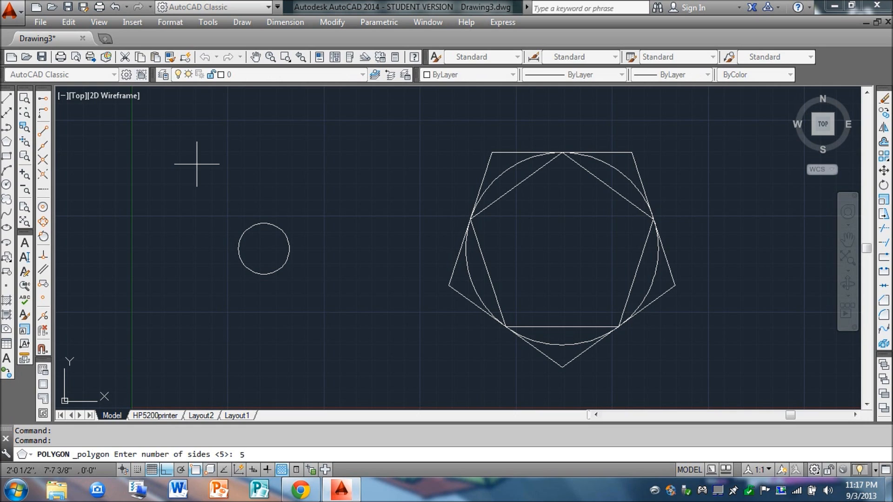
pyautogui.press('Return')
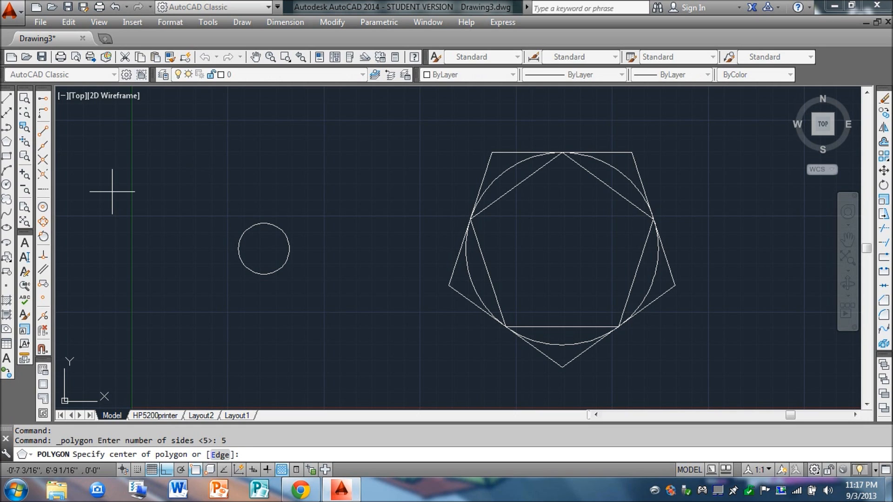
pyautogui.click(42, 206)
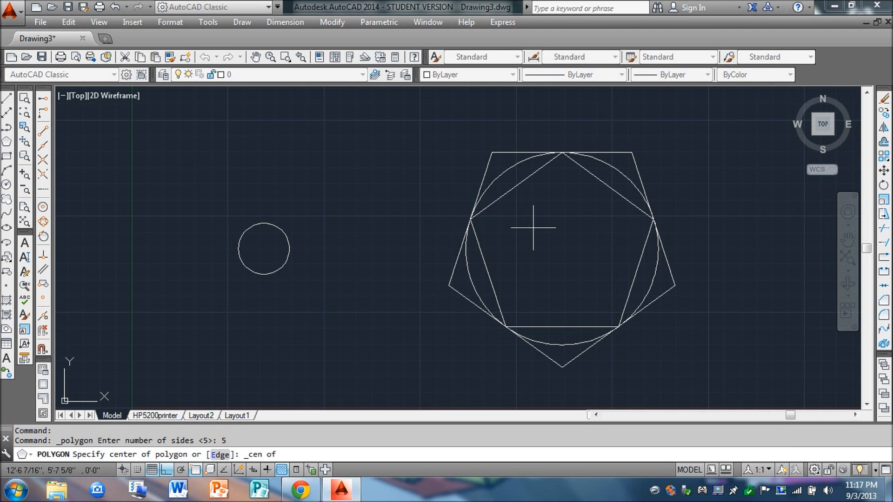
pyautogui.click(562, 248)
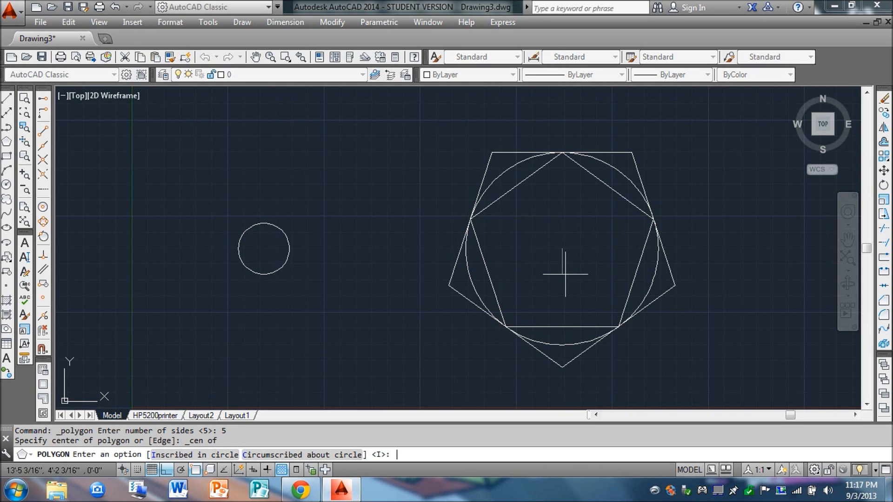
pyautogui.press('Return')
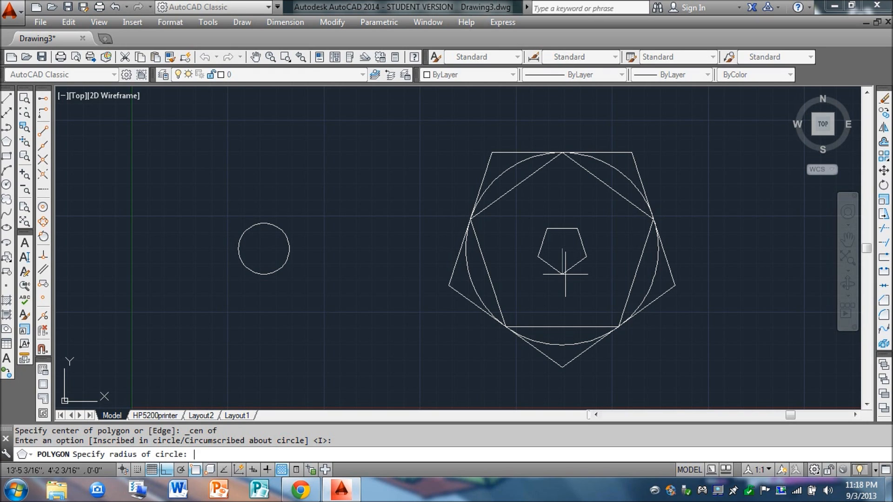
pyautogui.click(562, 346)
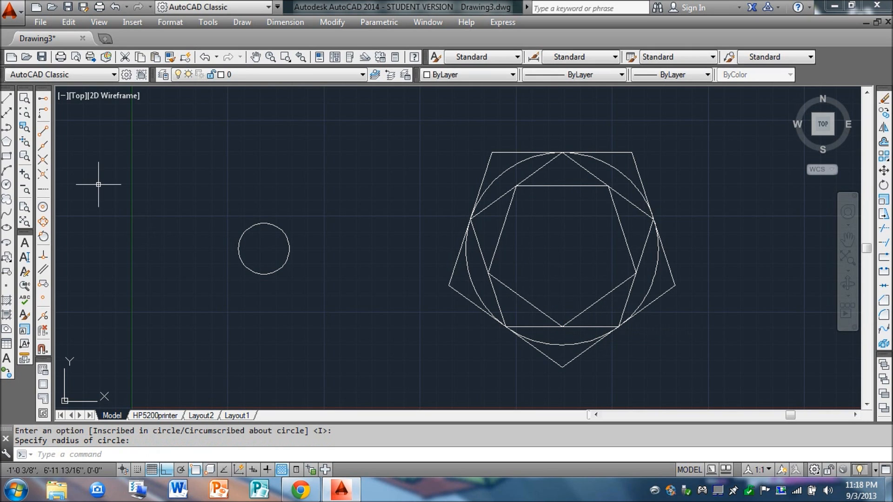
pyautogui.click(43, 158)
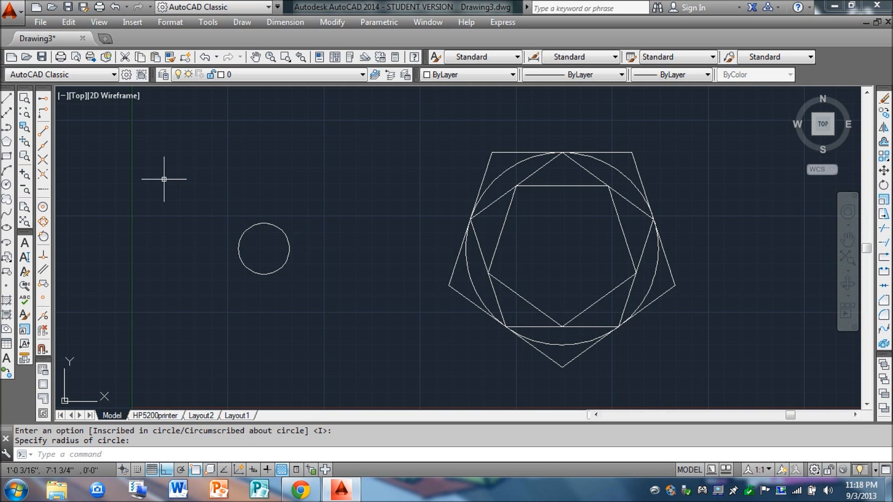
# Step: Draw a circle centred on the large circle's centre, with its radius reaching the midpoint of the innermost pentagon's top side
pyautogui.click(7, 185)
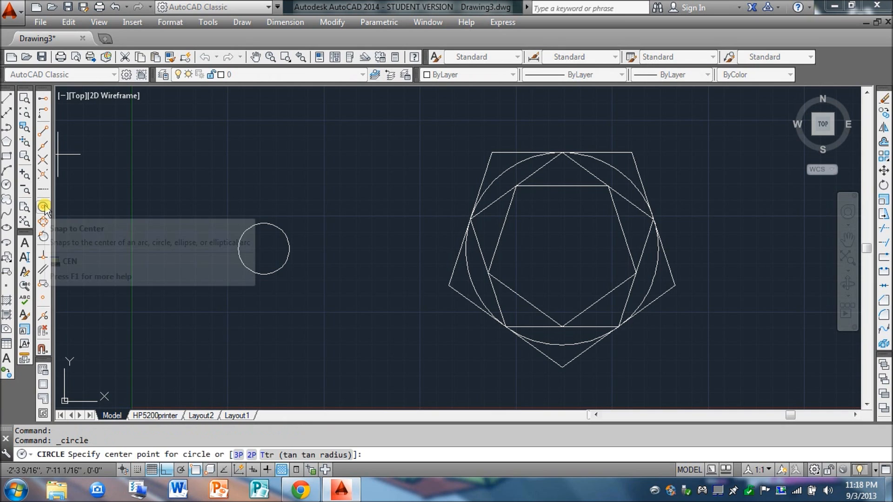
pyautogui.click(45, 208)
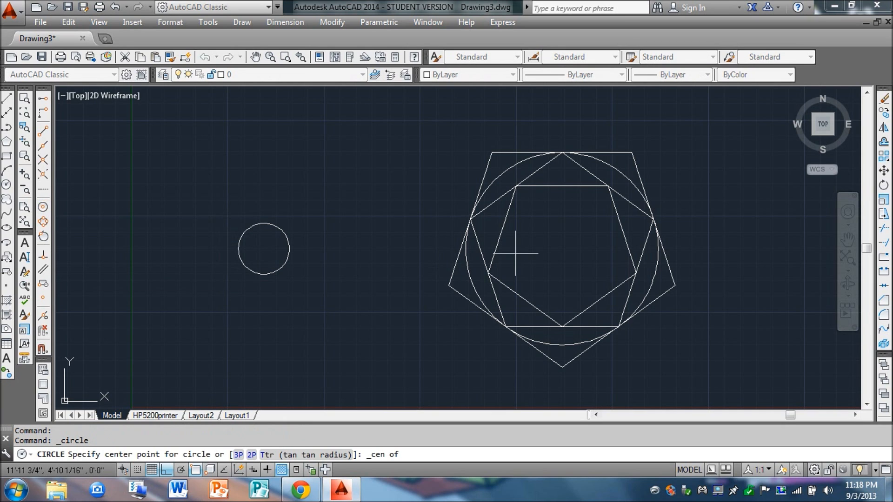
pyautogui.click(561, 248)
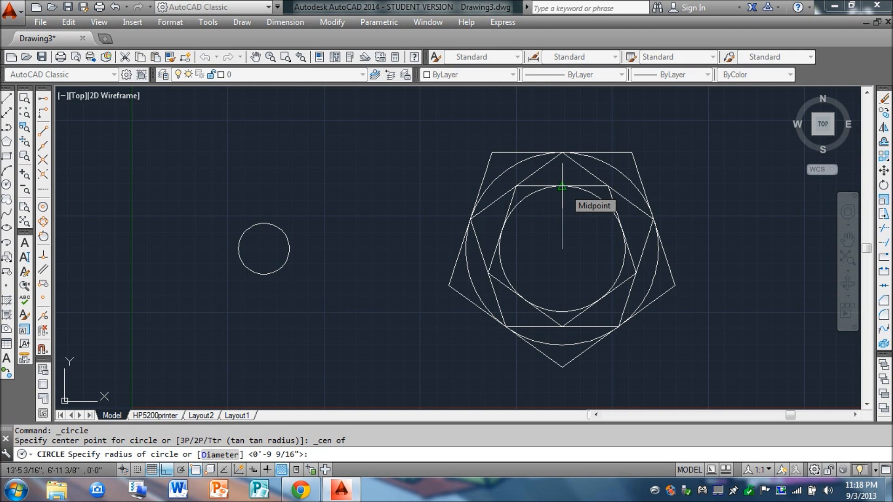
pyautogui.click(562, 187)
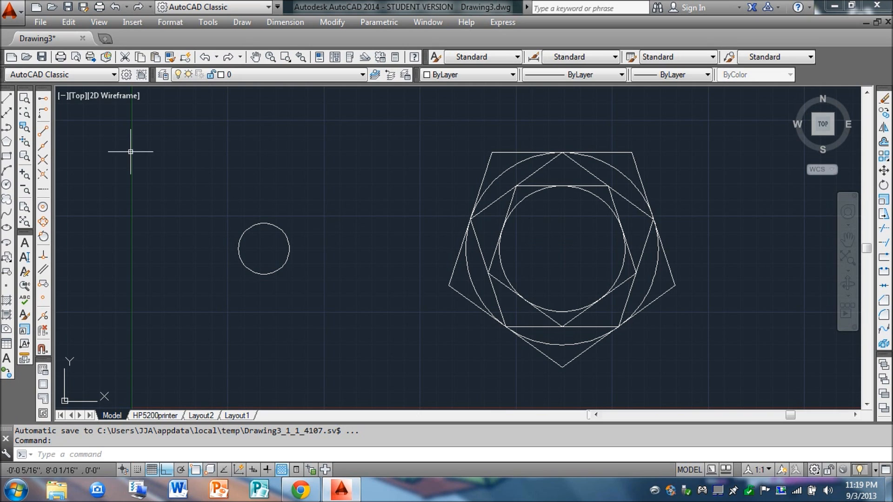
# Step: Draw a 6-sided polygon inscribed in the inner circle, centred on it, with one vertex at the circle's top quadrant
pyautogui.click(6, 141)
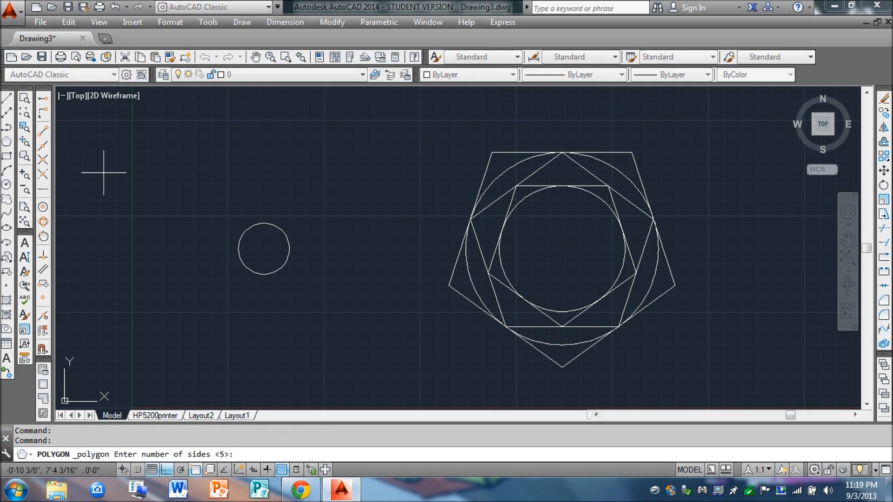
pyautogui.write('6')
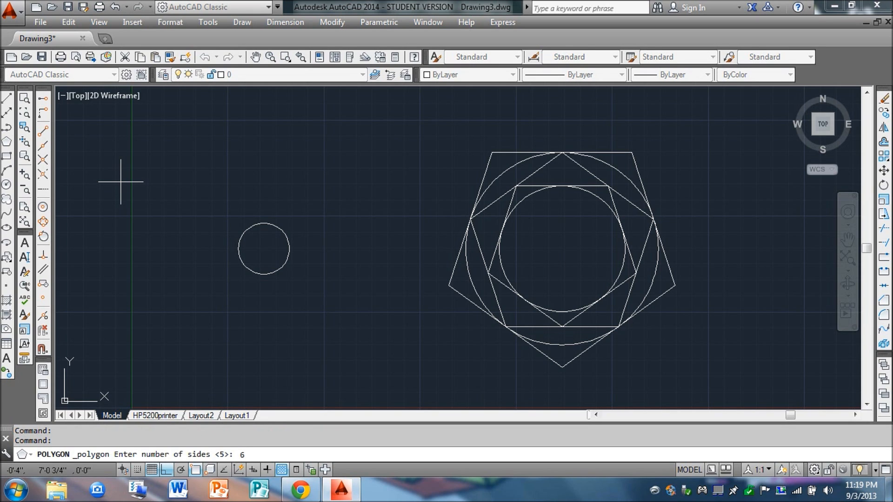
pyautogui.press('Return')
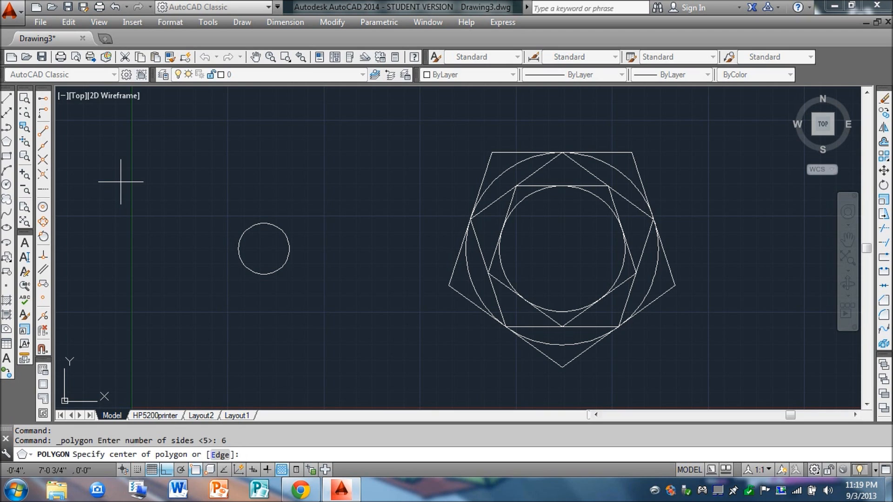
pyautogui.click(45, 209)
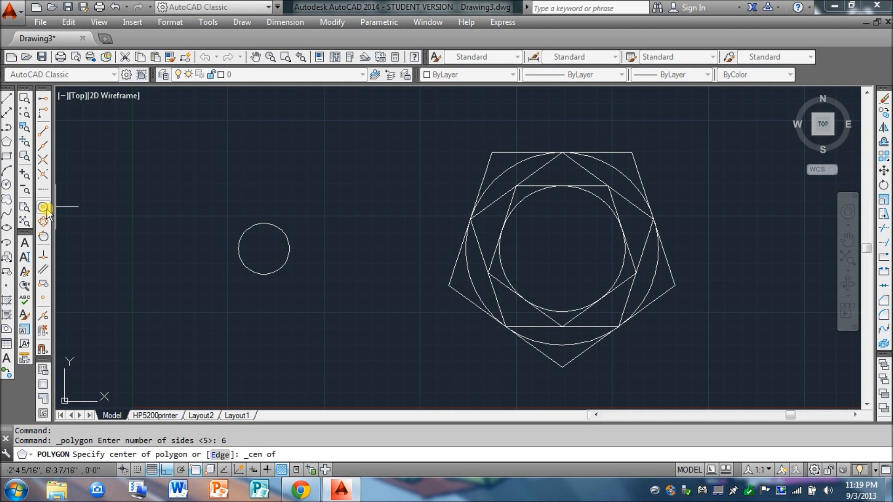
pyautogui.click(561, 250)
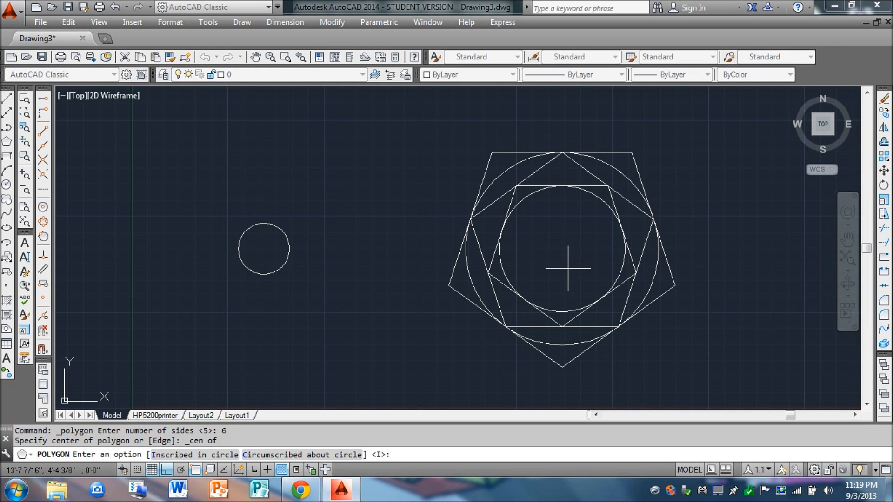
pyautogui.press('Return')
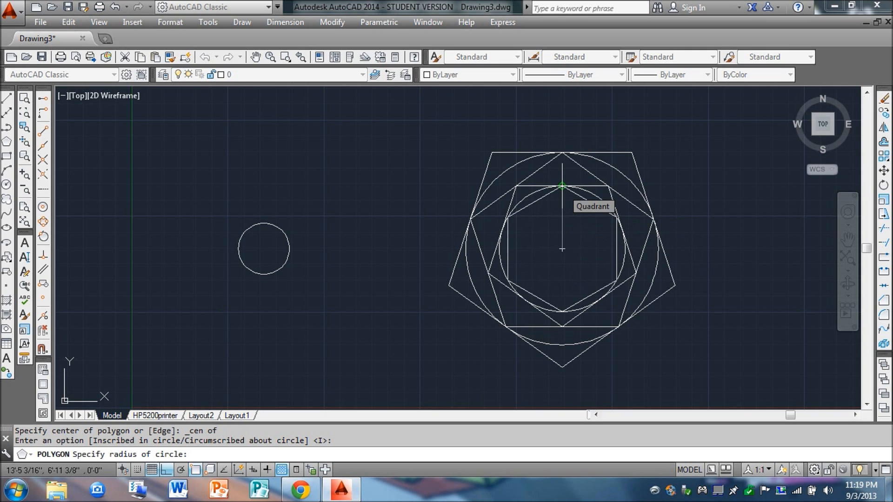
pyautogui.click(562, 186)
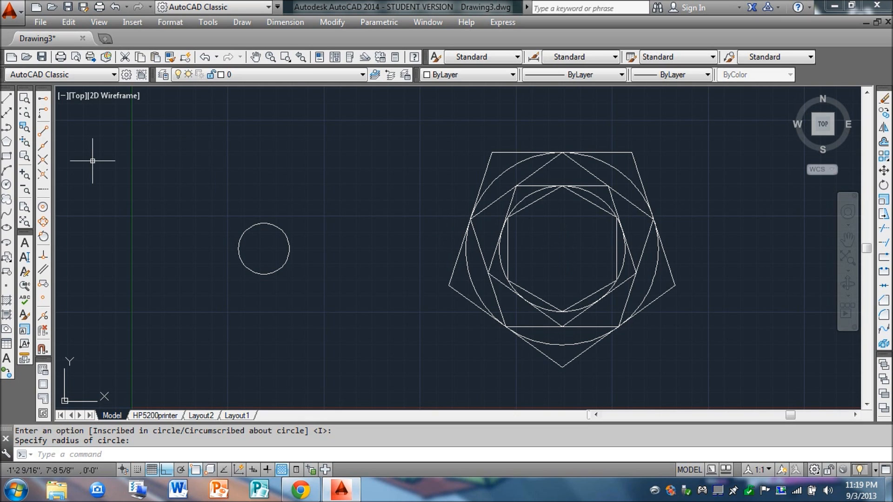
# Step: Draw a 3-sided polygon inscribed in the inner circle, centred on it, with its vertex at the circle's top quadrant
pyautogui.press('Return')
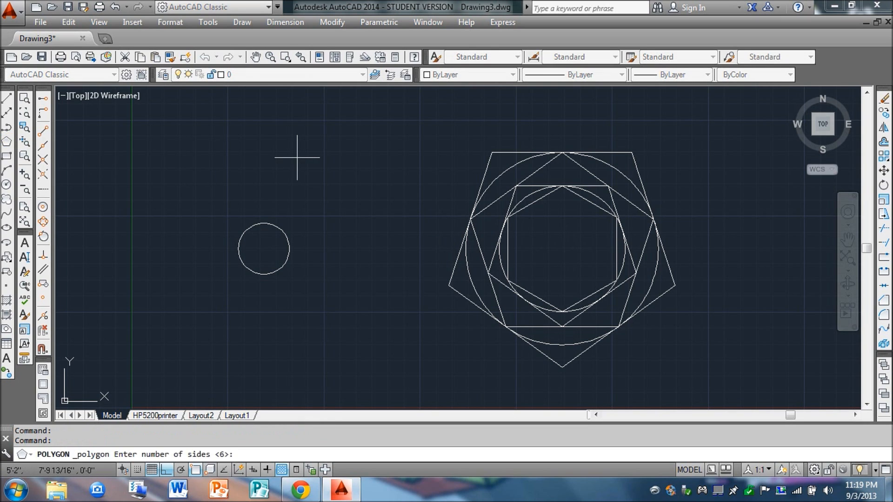
pyautogui.write('3')
pyautogui.press('Return')
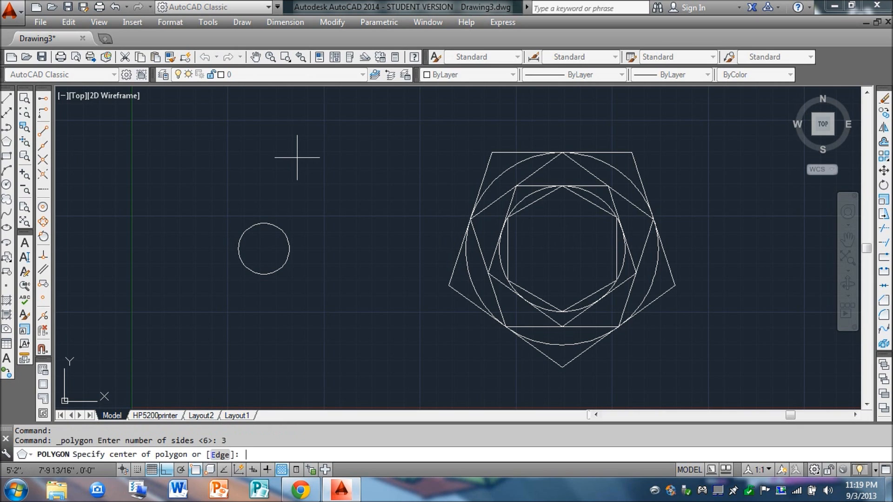
pyautogui.click(43, 206)
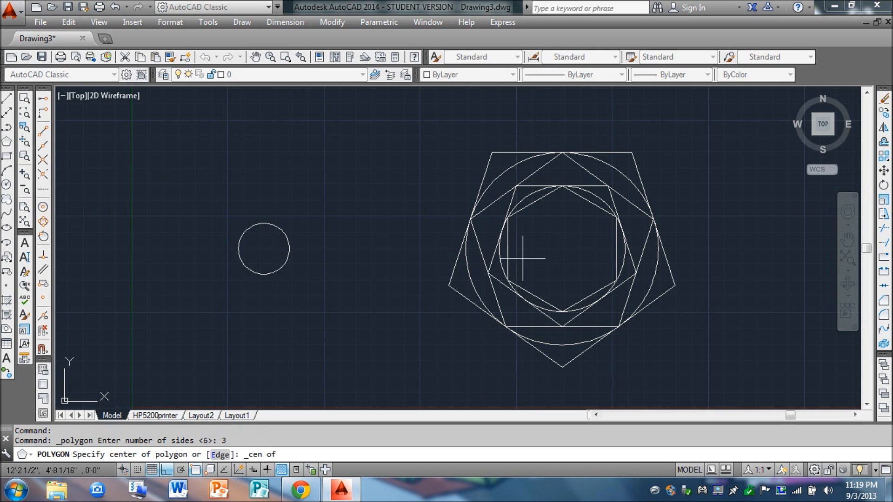
pyautogui.click(562, 249)
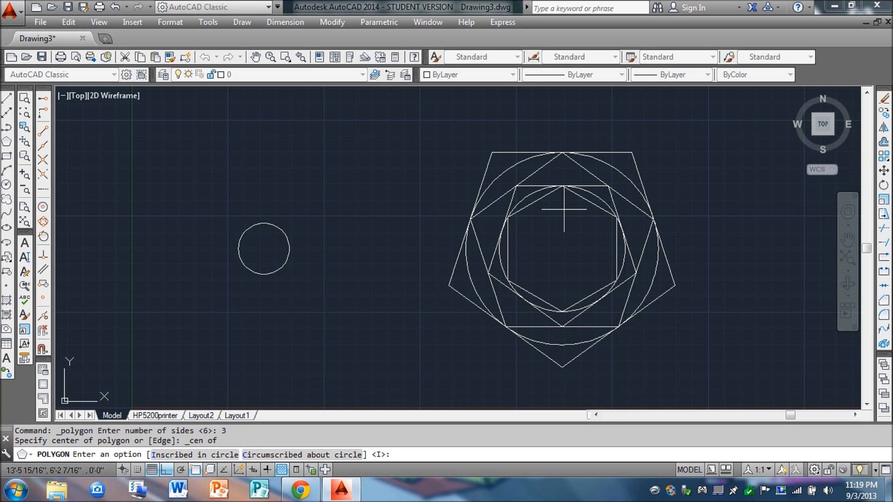
pyautogui.press('Return')
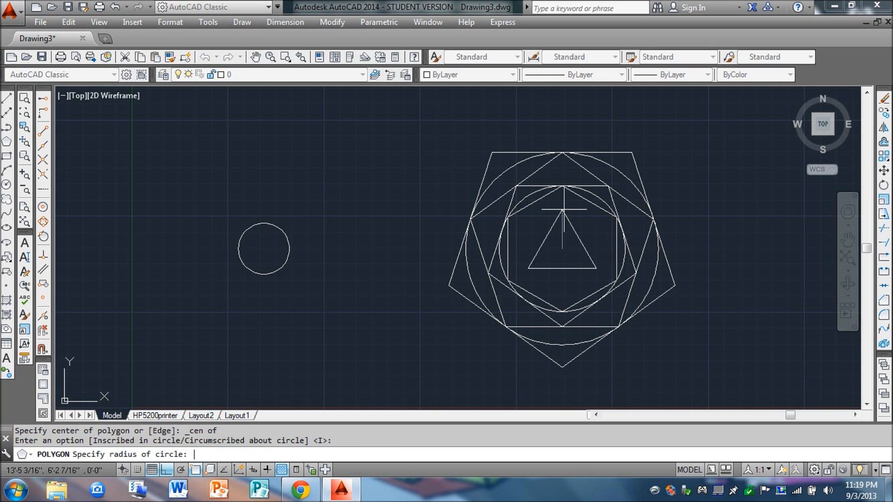
pyautogui.click(562, 186)
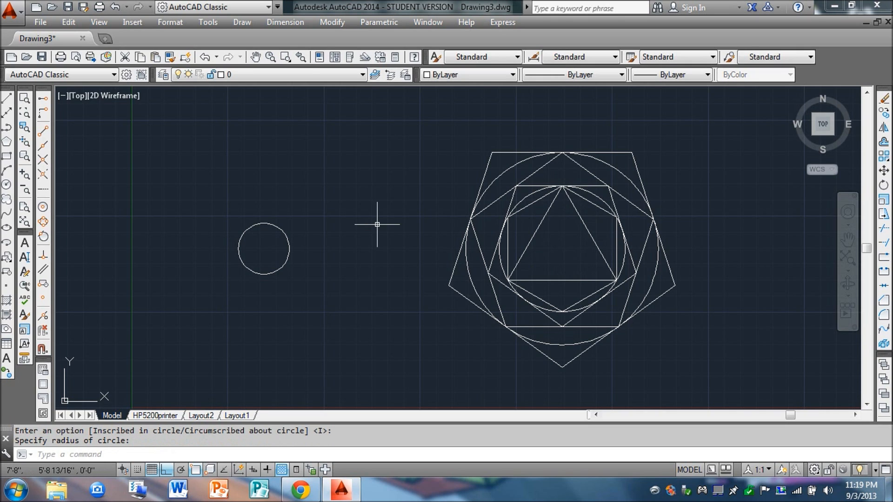
# Step: Draw an inverted 3-sided polygon inscribed in the inner circle, centred on it, with its vertex at the circle's bottom quadrant
pyautogui.click(7, 141)
pyautogui.write('3')
pyautogui.press('Return')
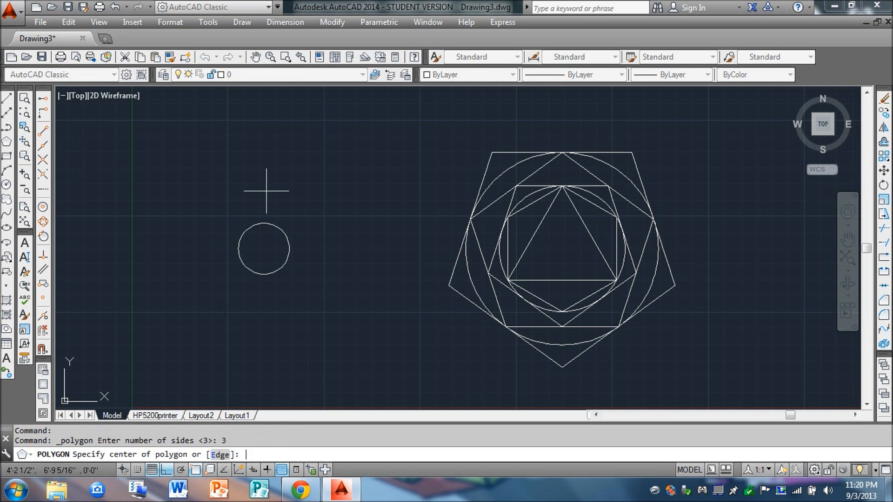
pyautogui.click(43, 206)
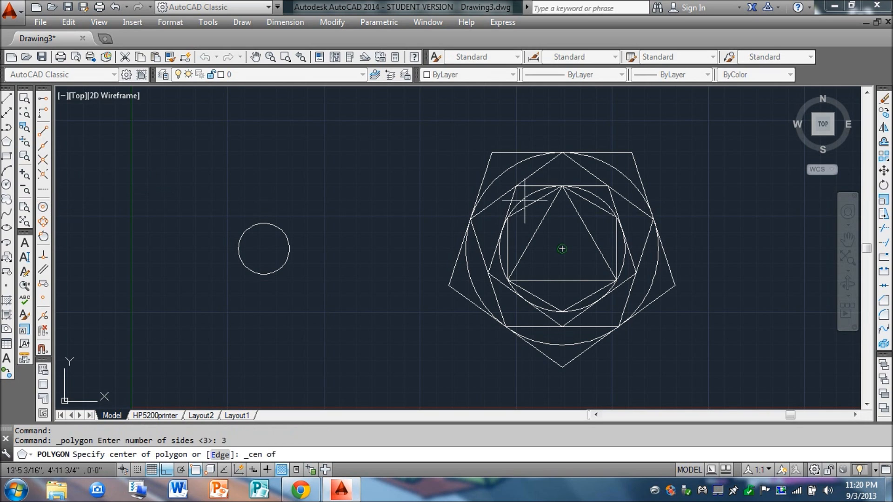
pyautogui.click(562, 247)
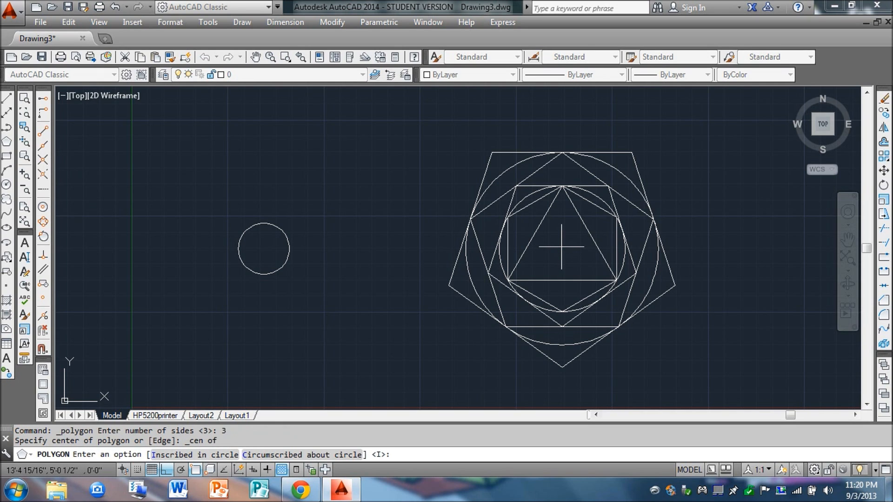
pyautogui.press('Return')
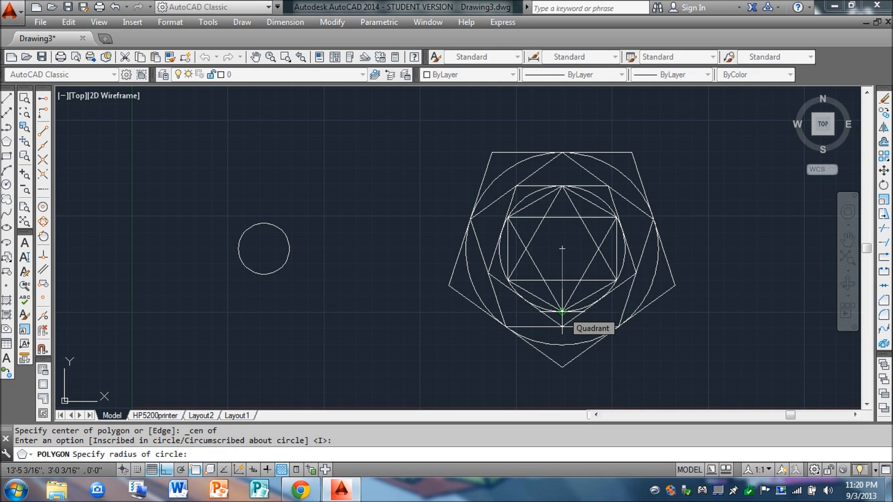
pyautogui.click(563, 312)
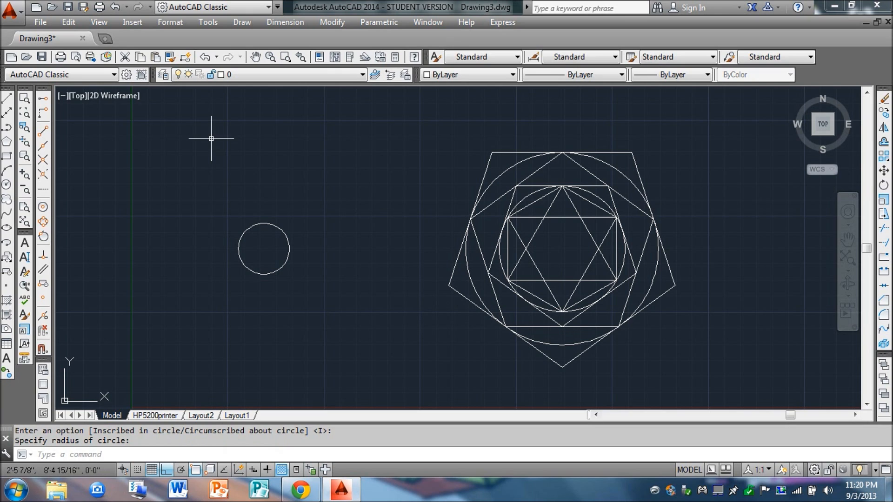
# Step: Draw a circle from the shared centre, with its radius reaching the midpoint of the inverted triangle's right side
pyautogui.click(7, 184)
pyautogui.click(46, 208)
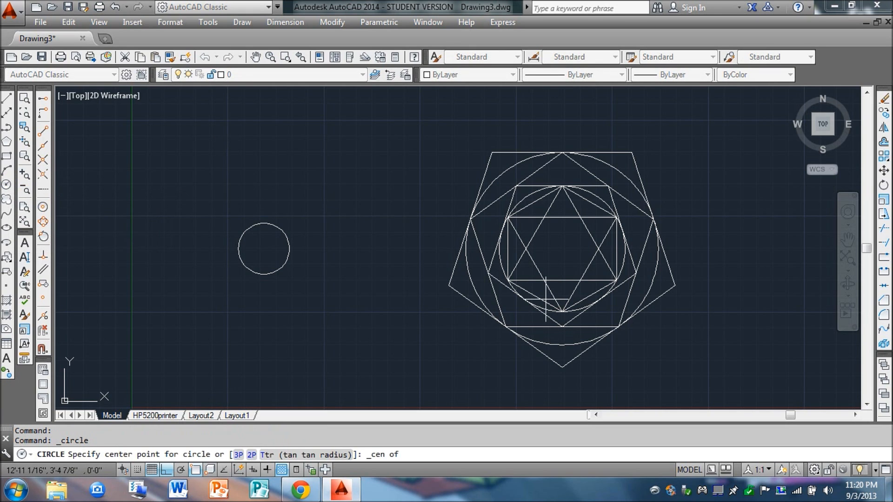
pyautogui.click(562, 249)
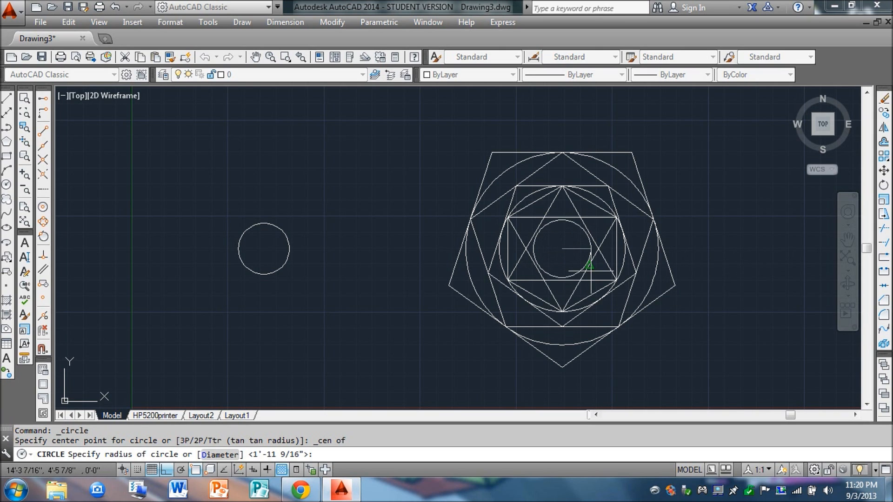
pyautogui.click(588, 267)
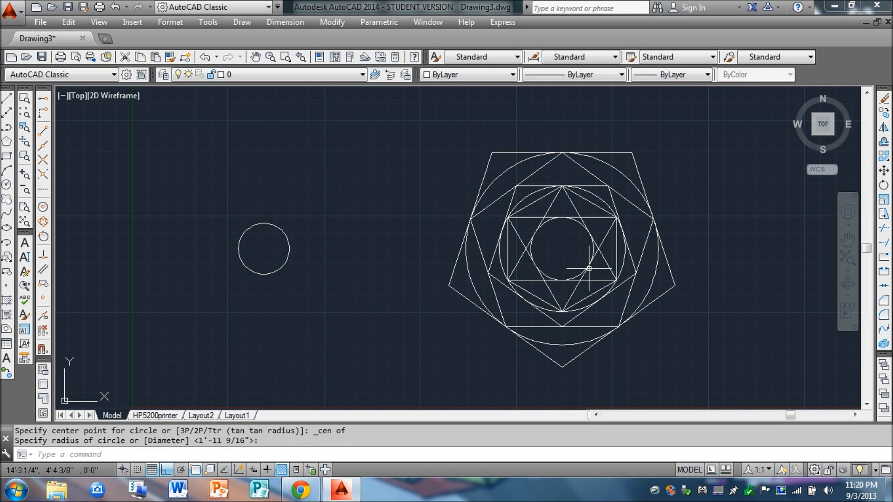
pyautogui.press('Return')
# Step: Set the linetype of the innermost pentagon to DASHED2
pyautogui.click(535, 185)
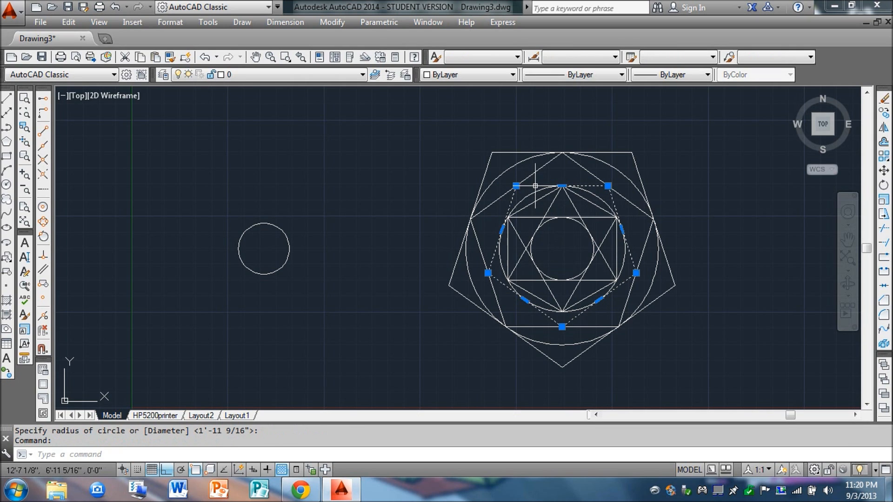
pyautogui.click(618, 75)
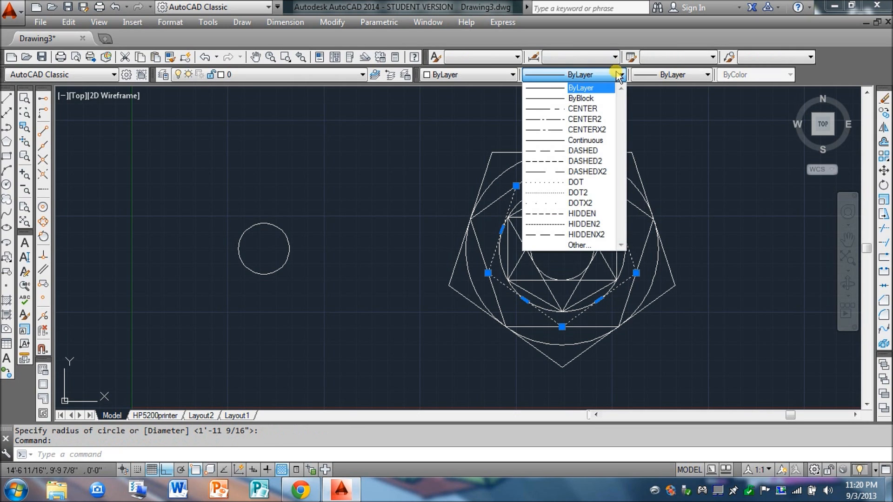
pyautogui.click(605, 160)
pyautogui.press('Escape')
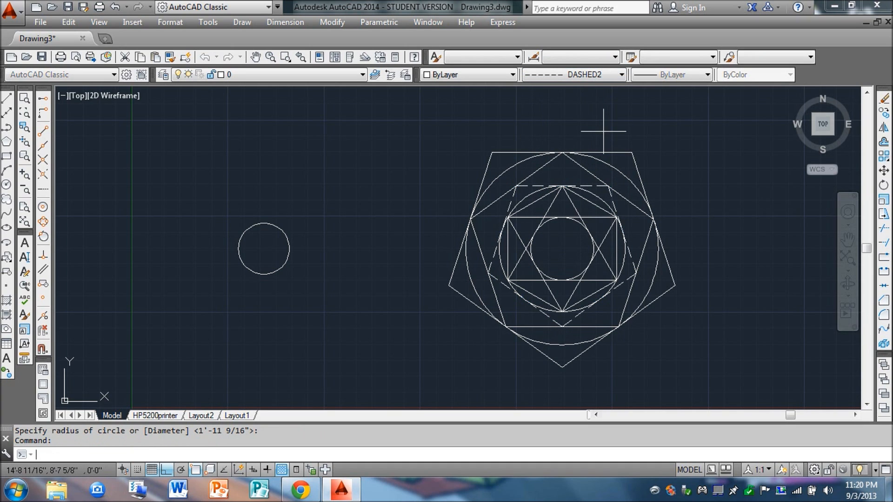
pyautogui.press('Return')
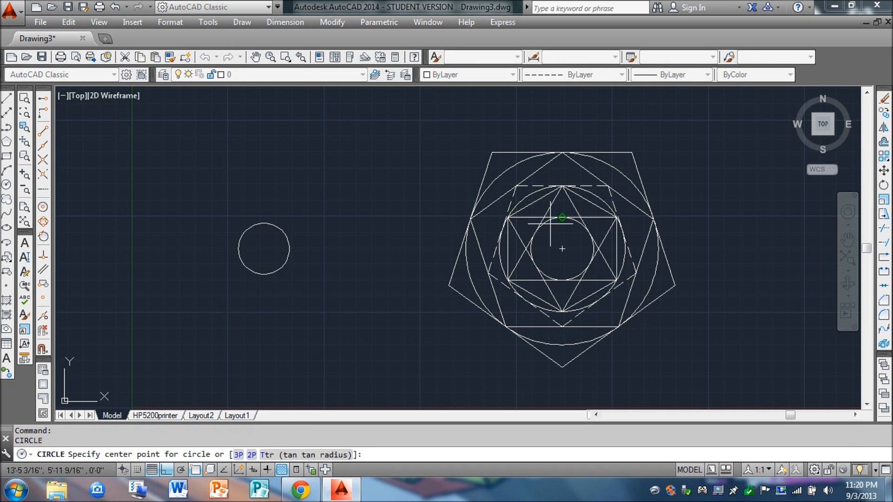
pyautogui.click(562, 249)
pyautogui.hotkey('ctrl', 'z')
pyautogui.click(397, 161)
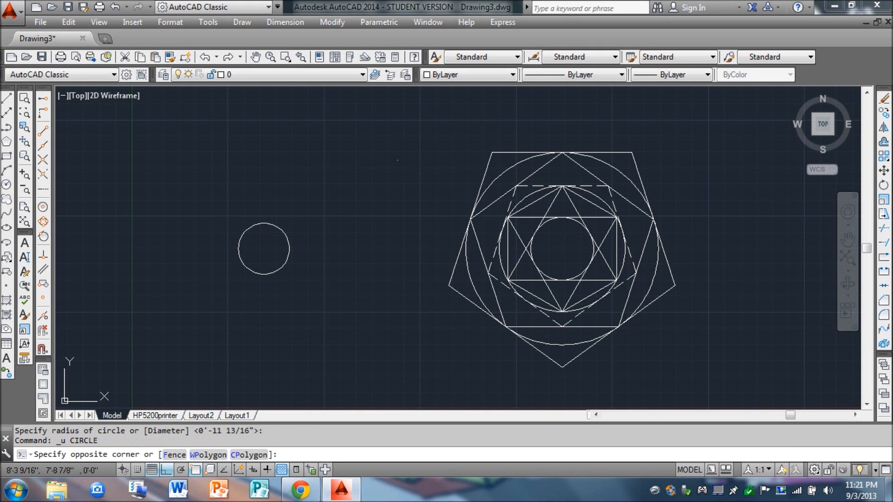
pyautogui.press('Escape')
pyautogui.press('Escape')
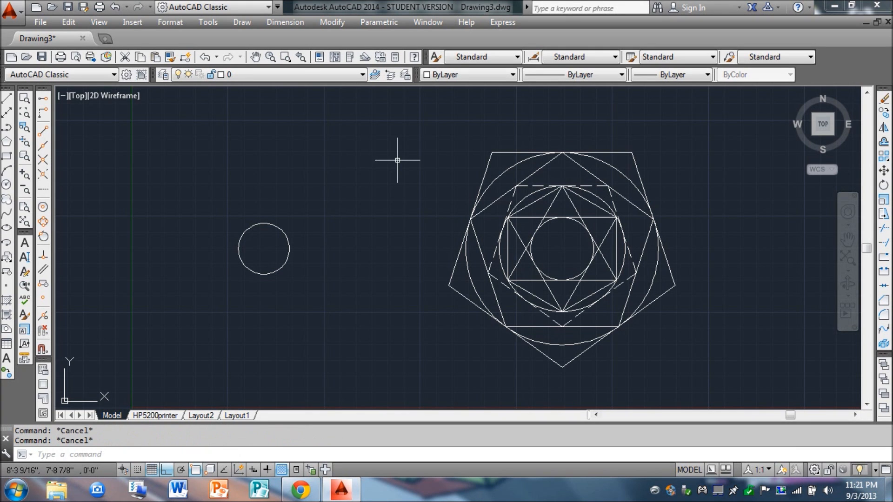
# Step: Try a dotted linetype on the small circle inside the two triangles
pyautogui.click(577, 223)
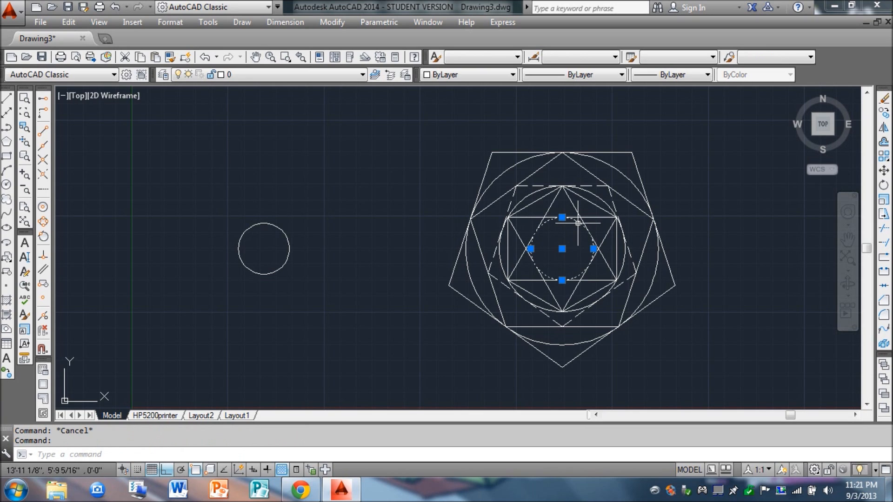
pyautogui.click(621, 74)
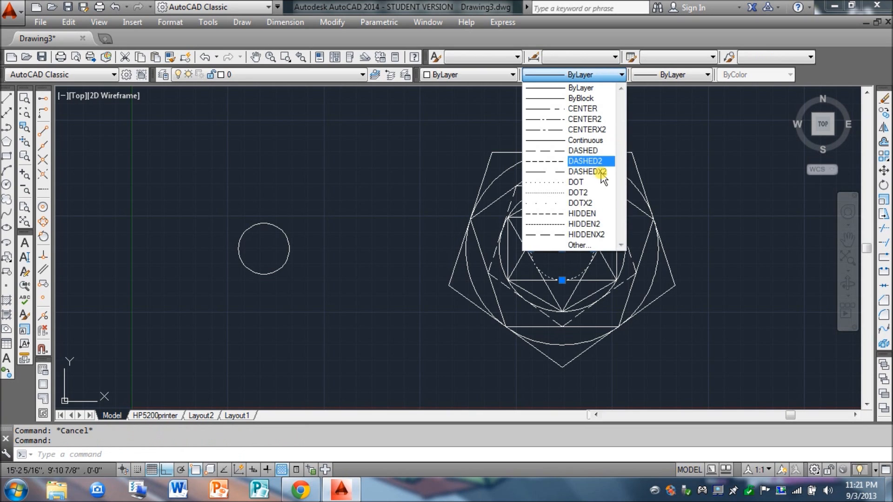
pyautogui.click(595, 190)
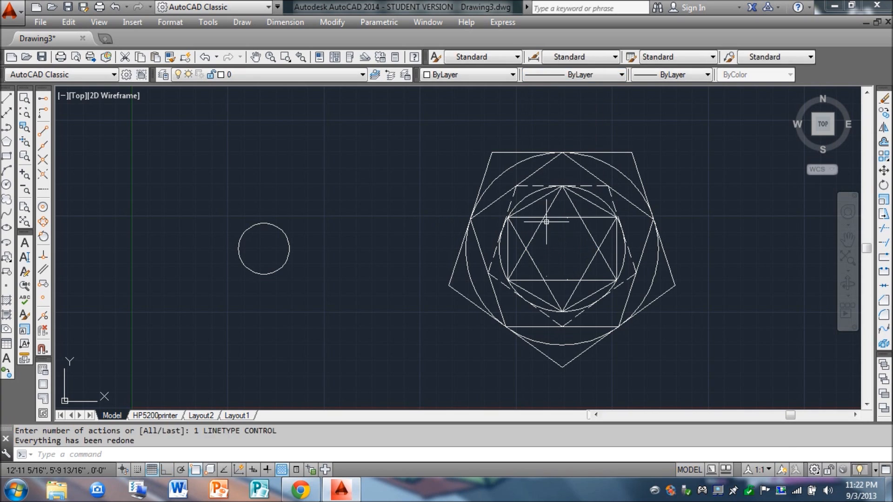
# Step: Set the linetype of the small circle inside the two triangles to DOT2
pyautogui.click(546, 222)
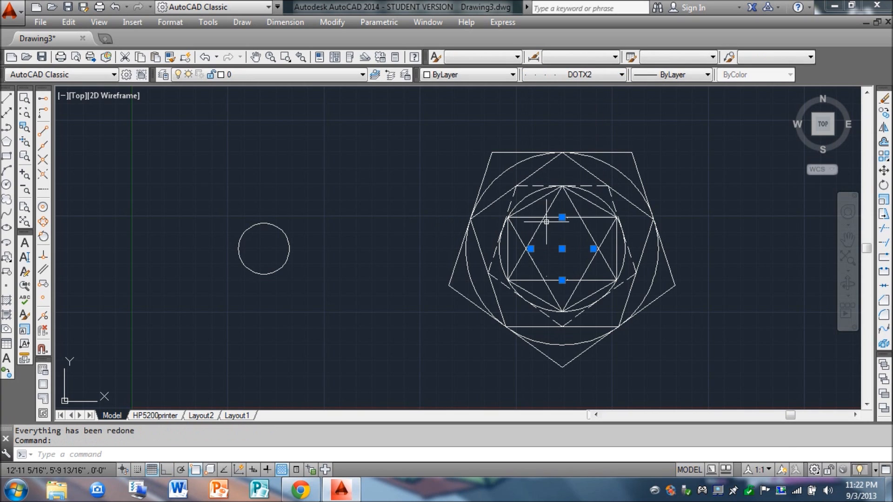
pyautogui.click(622, 74)
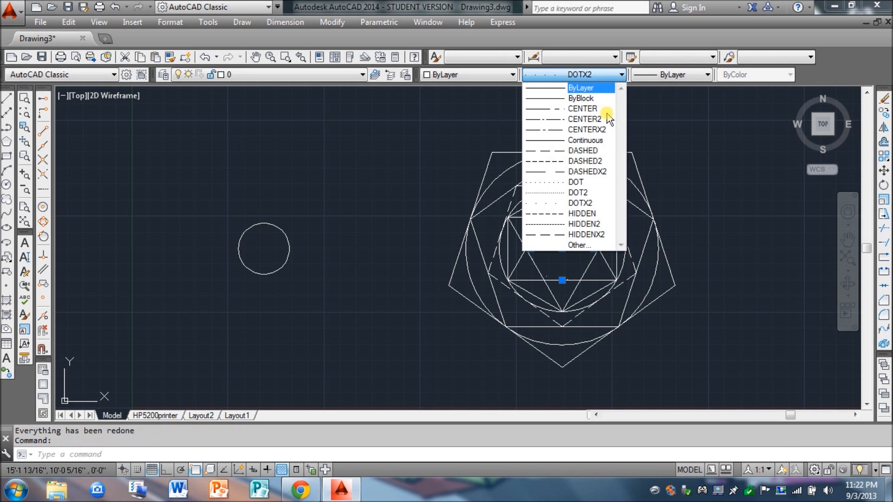
pyautogui.click(587, 192)
pyautogui.click(404, 245)
pyautogui.click(404, 245)
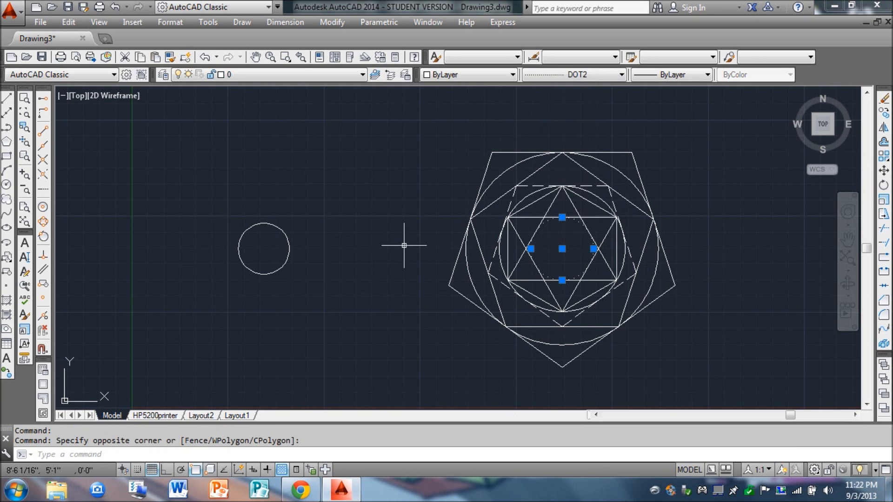